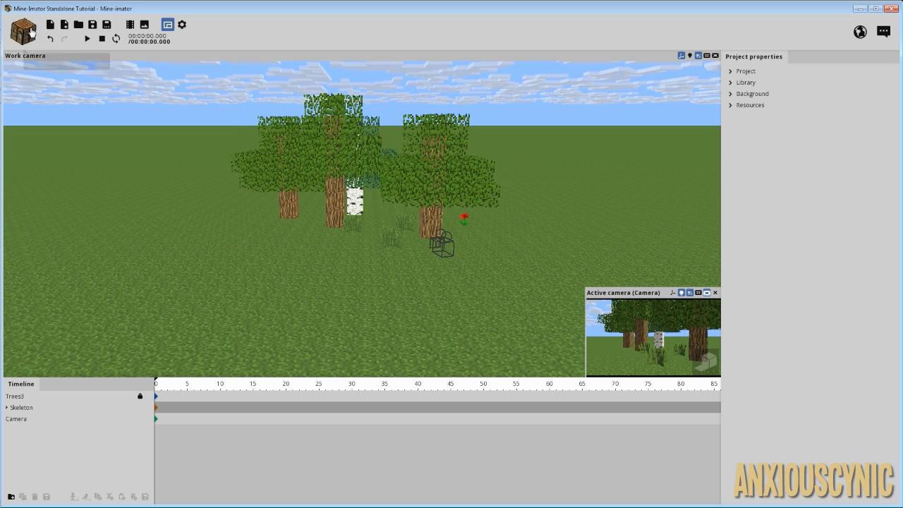
# Step: Create a particle creator in the scene using the Rain preset
pyautogui.click(31, 31)
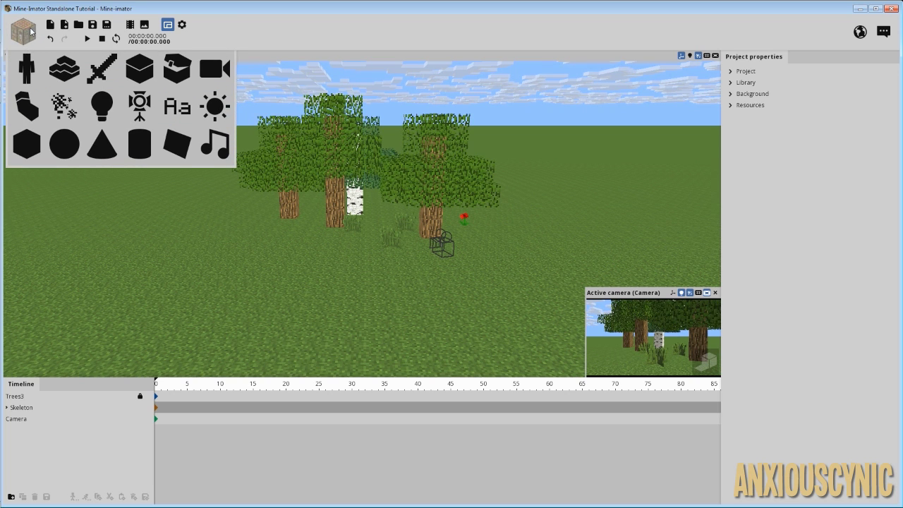
pyautogui.click(65, 107)
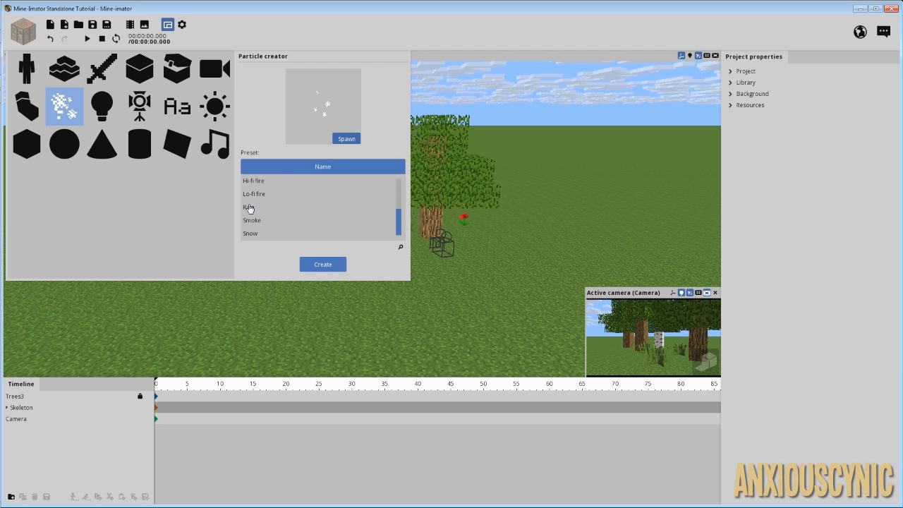
pyautogui.click(322, 265)
pyautogui.moveTo(352, 233); pyautogui.dragTo(334, 173)
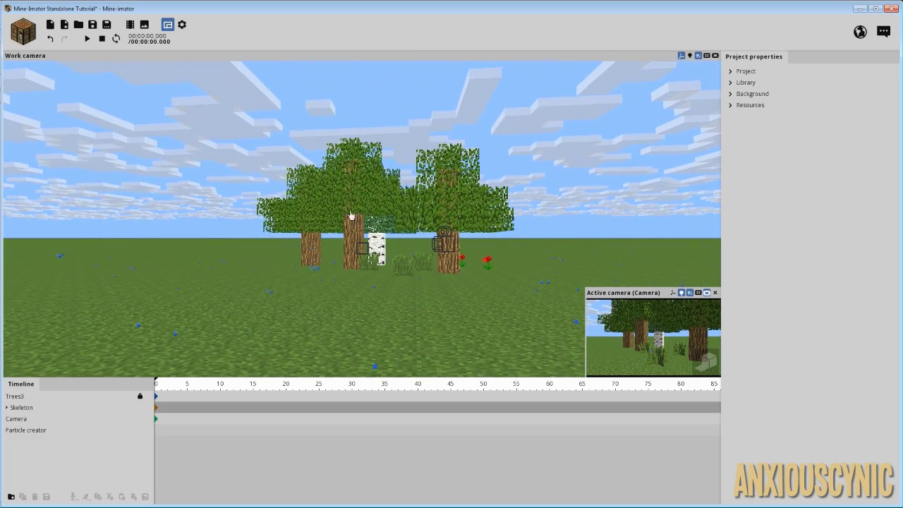
pyautogui.moveTo(353, 225)
pyautogui.mouseDown()
pyautogui.moveTo(358, 213)
pyautogui.moveTo(356, 229)
pyautogui.mouseUp()
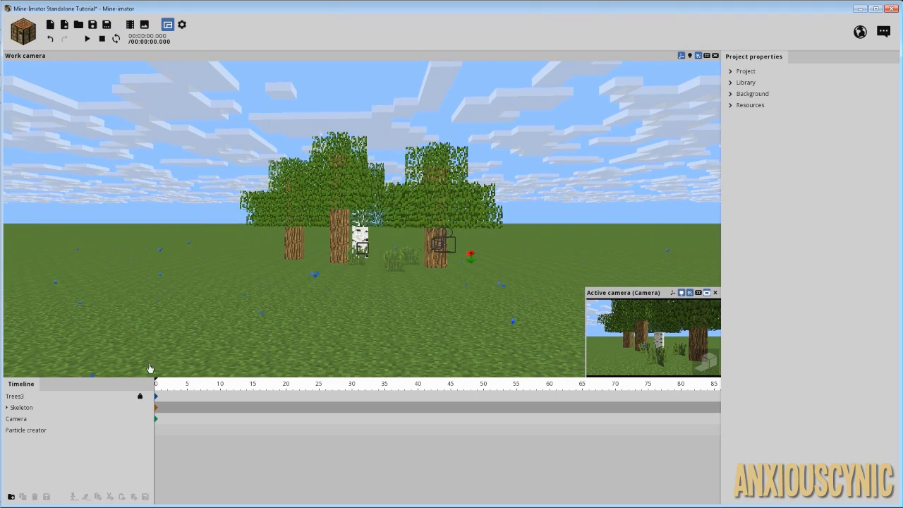
# Step: Reset the particle creator's X, Y and Z position to 0
pyautogui.click(28, 430)
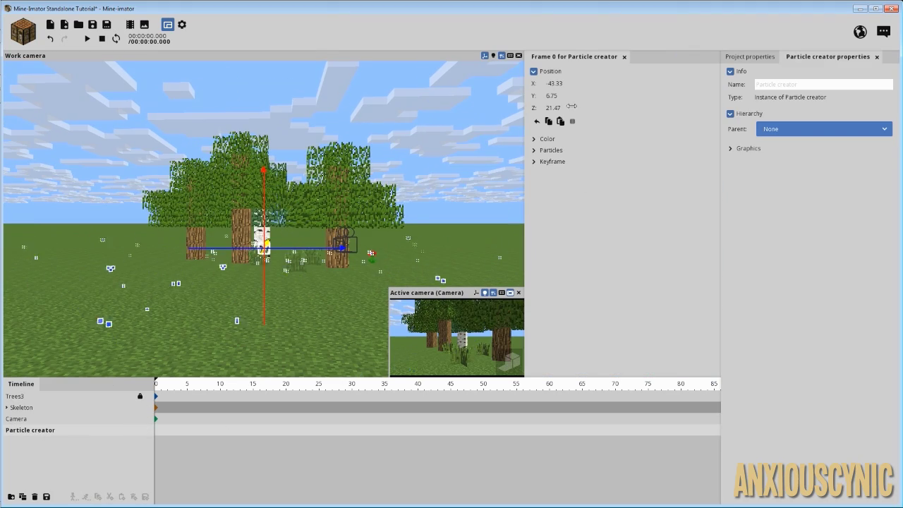
pyautogui.rightClick(554, 83)
pyautogui.rightClick(554, 96)
pyautogui.rightClick(553, 108)
pyautogui.moveTo(361, 210); pyautogui.dragTo(384, 215)
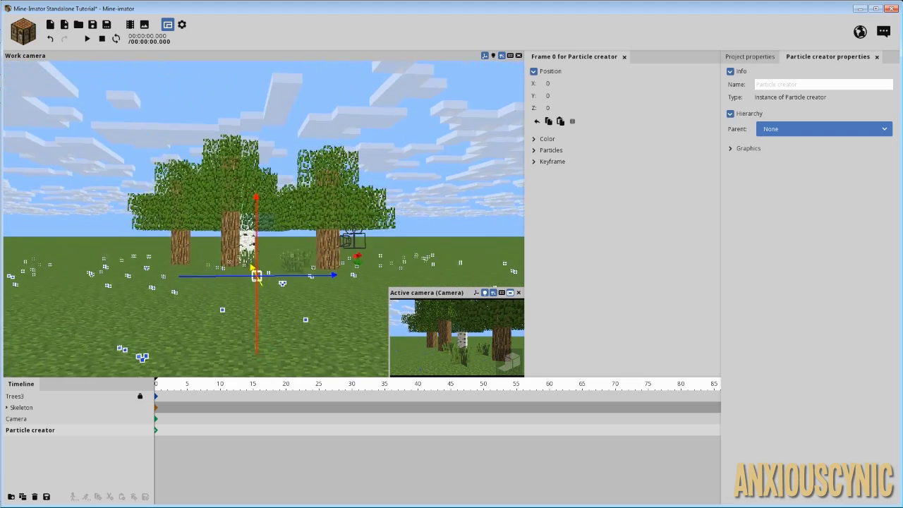
pyautogui.scroll(-1, 374, 185)
pyautogui.moveTo(374, 184); pyautogui.dragTo(375, 185, button='right')
pyautogui.moveTo(389, 260); pyautogui.dragTo(389, 259, button='right')
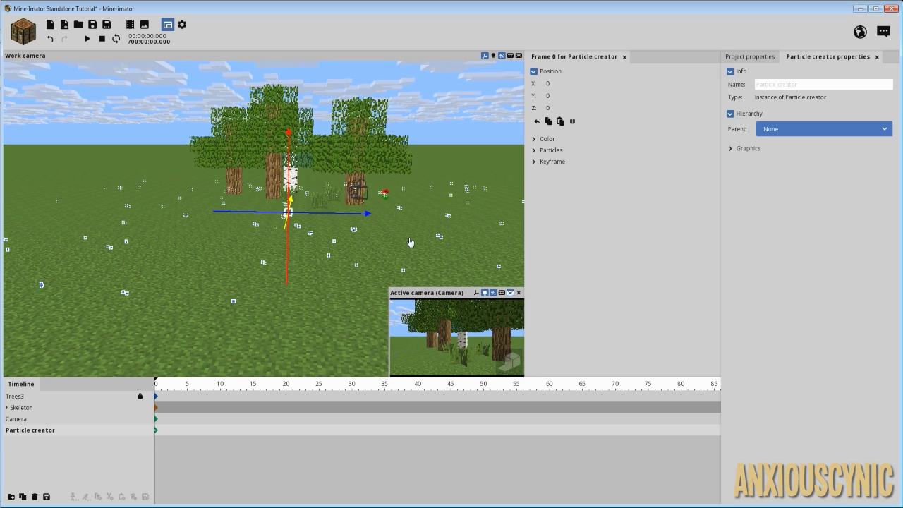
pyautogui.moveTo(415, 220); pyautogui.dragTo(369, 214)
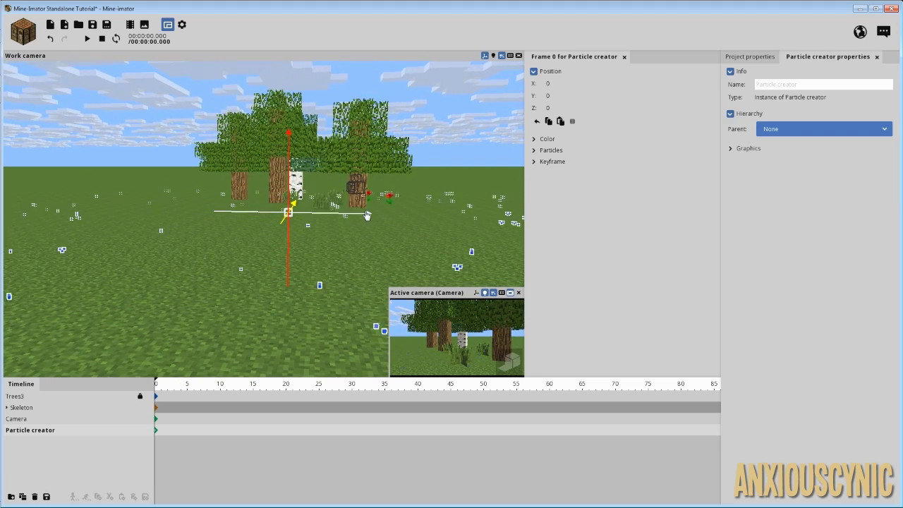
# Step: Open the particle editor for the library's particle creator and set the box spawn region's X and Y sizes to 750
pyautogui.click(752, 59)
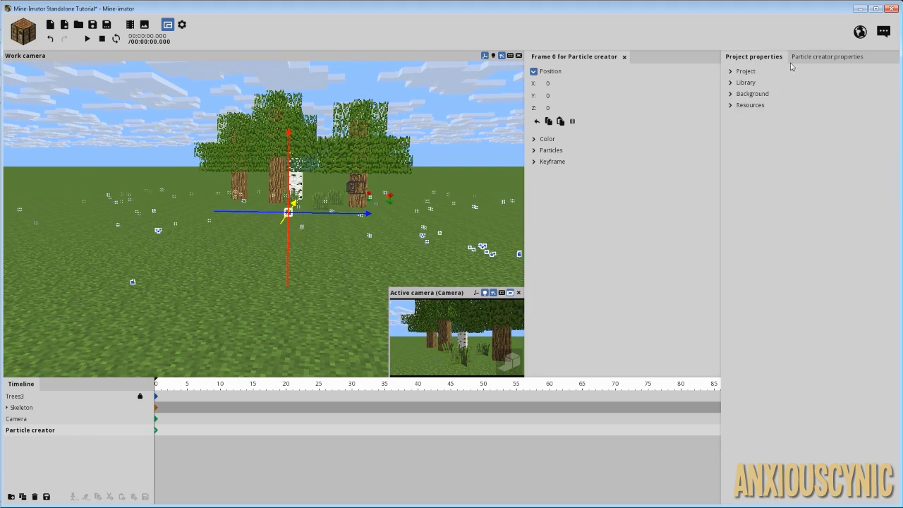
pyautogui.click(741, 82)
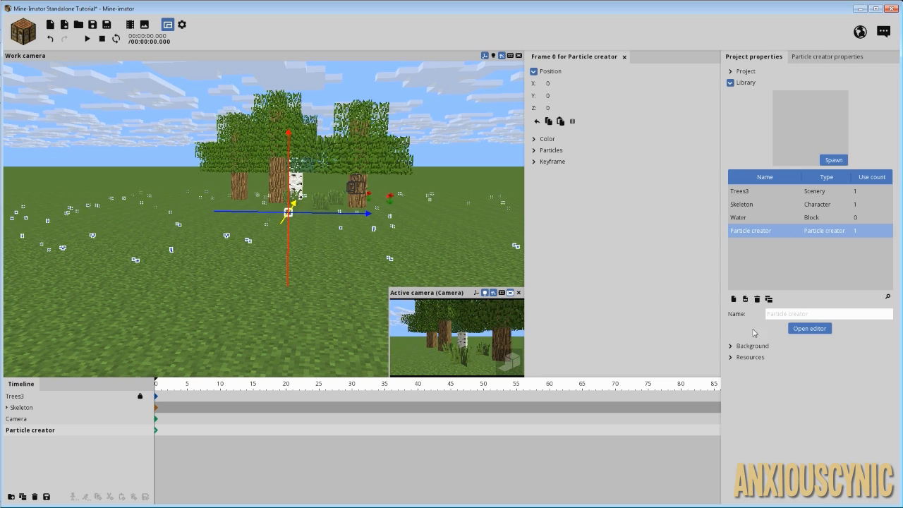
pyautogui.click(802, 329)
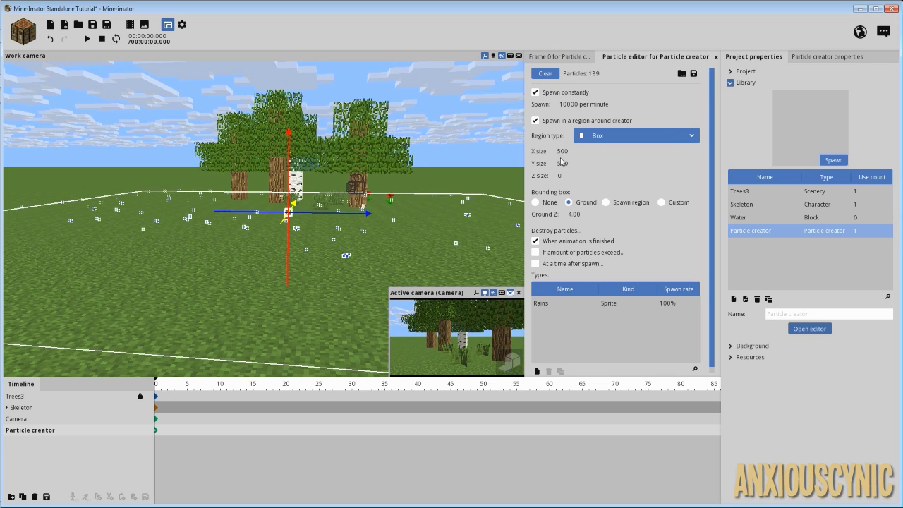
pyautogui.moveTo(577, 151)
pyautogui.mouseDown()
pyautogui.moveTo(603, 154)
pyautogui.moveTo(580, 151)
pyautogui.mouseUp()
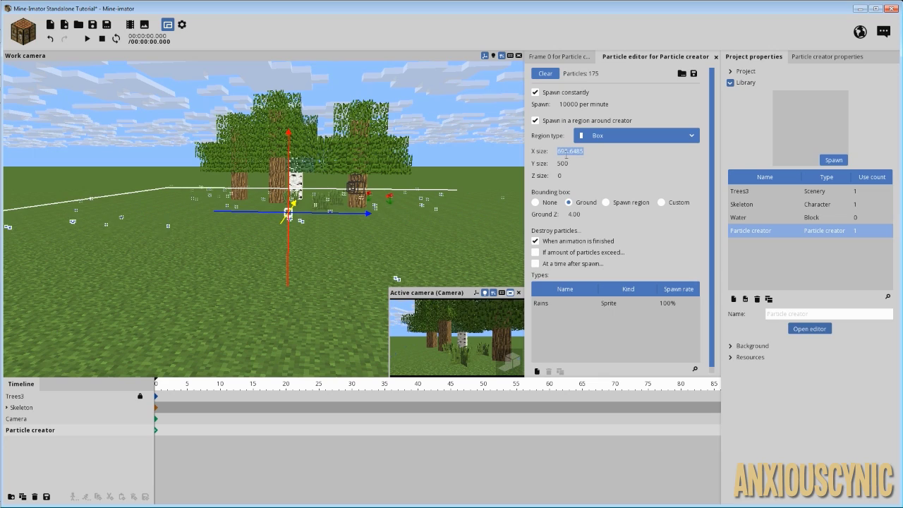
pyautogui.write('750')
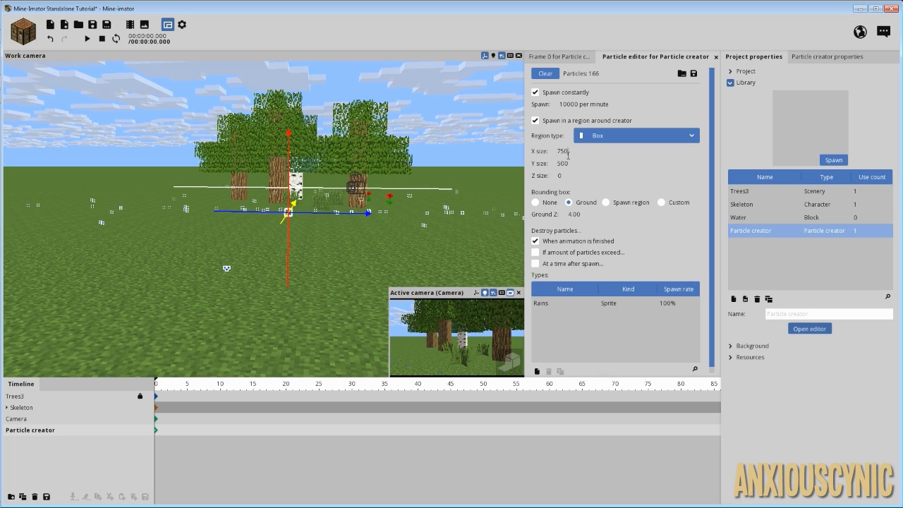
pyautogui.click(567, 163)
pyautogui.write('750')
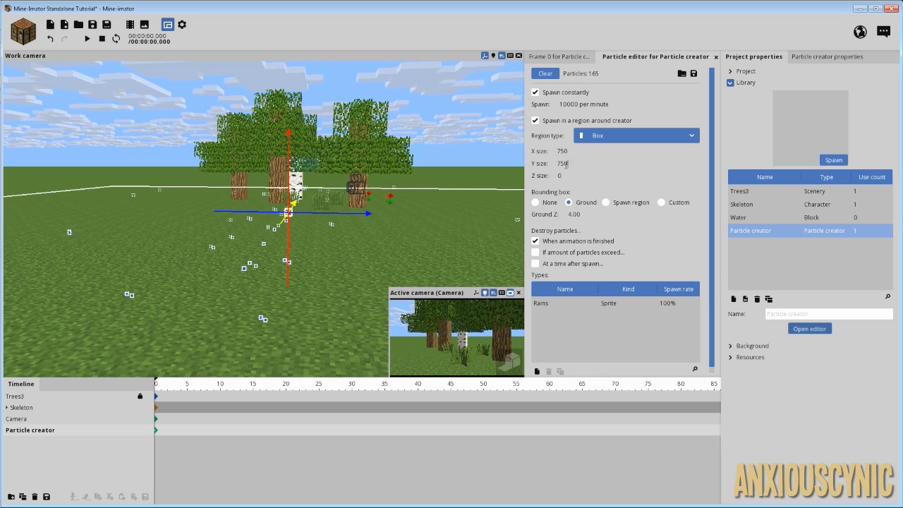
# Step: Inspect the spawn region around the trees and select the Rains particle type to show its sprite settings
pyautogui.moveTo(468, 186); pyautogui.dragTo(493, 238)
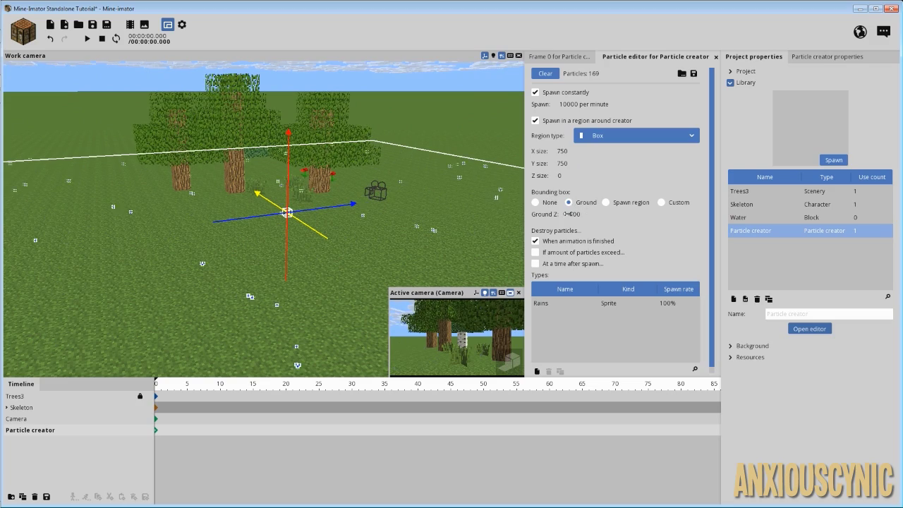
pyautogui.moveTo(412, 226); pyautogui.dragTo(413, 172)
pyautogui.scroll(2, 386, 226)
pyautogui.moveTo(388, 226); pyautogui.dragTo(360, 247)
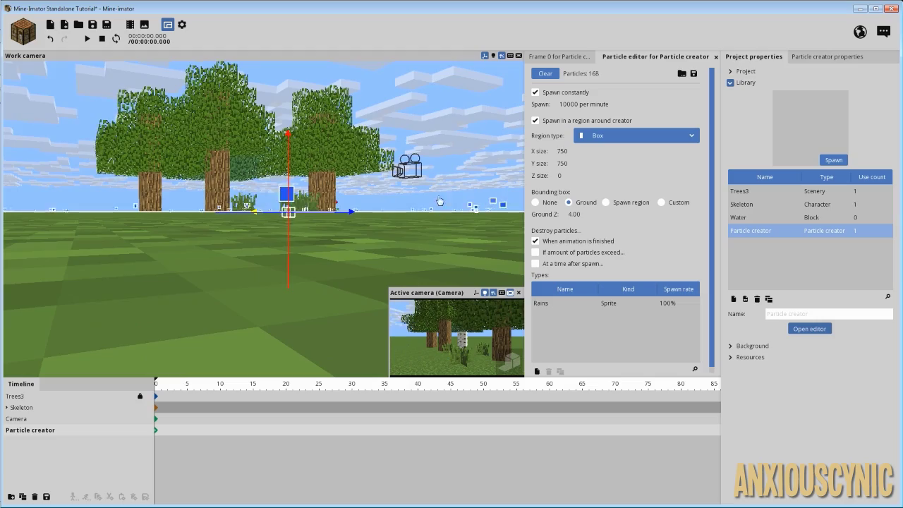
pyautogui.moveTo(388, 224); pyautogui.dragTo(389, 224, button='middle')
pyautogui.scroll(-4, 392, 218)
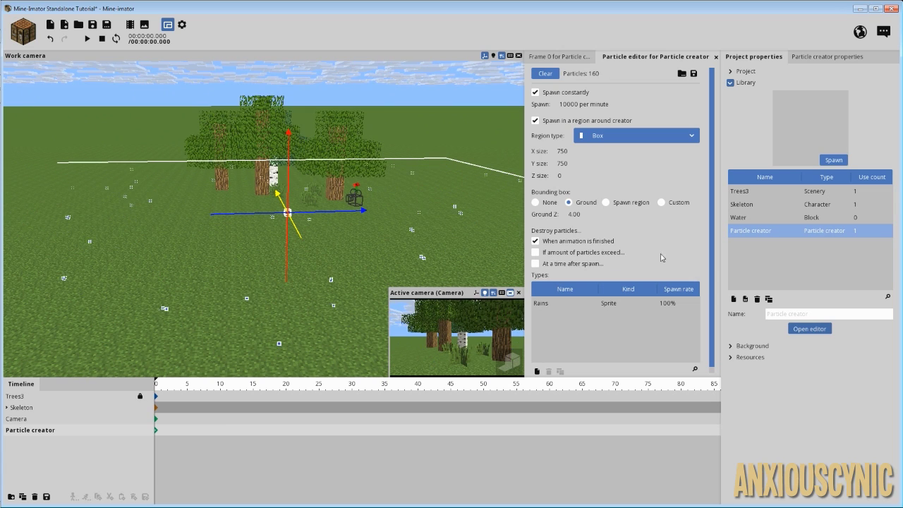
pyautogui.click(554, 303)
pyautogui.moveTo(711, 157); pyautogui.dragTo(711, 255)
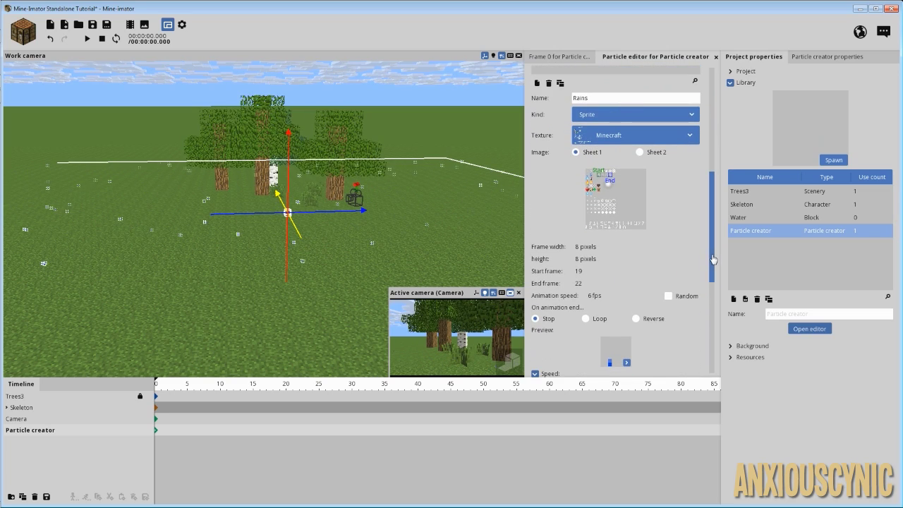
# Step: Raise the particle creator high above the trees and set its Z position to 180
pyautogui.moveTo(453, 237); pyautogui.dragTo(416, 213)
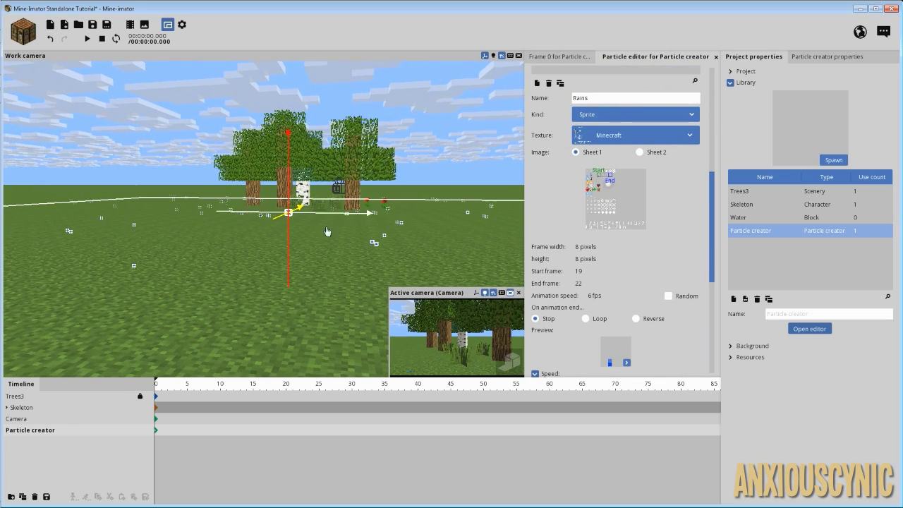
pyautogui.moveTo(287, 261); pyautogui.dragTo(303, 136)
pyautogui.moveTo(377, 162)
pyautogui.mouseDown()
pyautogui.moveTo(369, 183)
pyautogui.moveTo(368, 173)
pyautogui.mouseUp()
pyautogui.scroll(-3, 368, 173)
pyautogui.moveTo(292, 110); pyautogui.dragTo(292, 148)
pyautogui.moveTo(371, 165)
pyautogui.mouseDown()
pyautogui.moveTo(371, 201)
pyautogui.moveTo(371, 179)
pyautogui.mouseUp()
pyautogui.scroll(4, 371, 201)
pyautogui.moveTo(294, 215); pyautogui.dragTo(294, 153)
pyautogui.moveTo(372, 125)
pyautogui.mouseDown()
pyautogui.moveTo(373, 146)
pyautogui.moveTo(371, 123)
pyautogui.mouseUp()
pyautogui.scroll(-4, 374, 145)
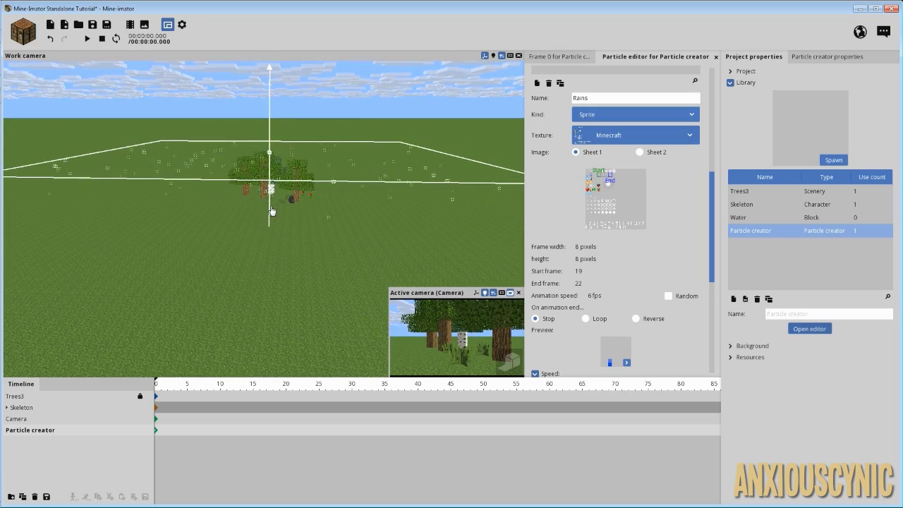
pyautogui.moveTo(272, 211); pyautogui.dragTo(271, 184)
pyautogui.click(553, 58)
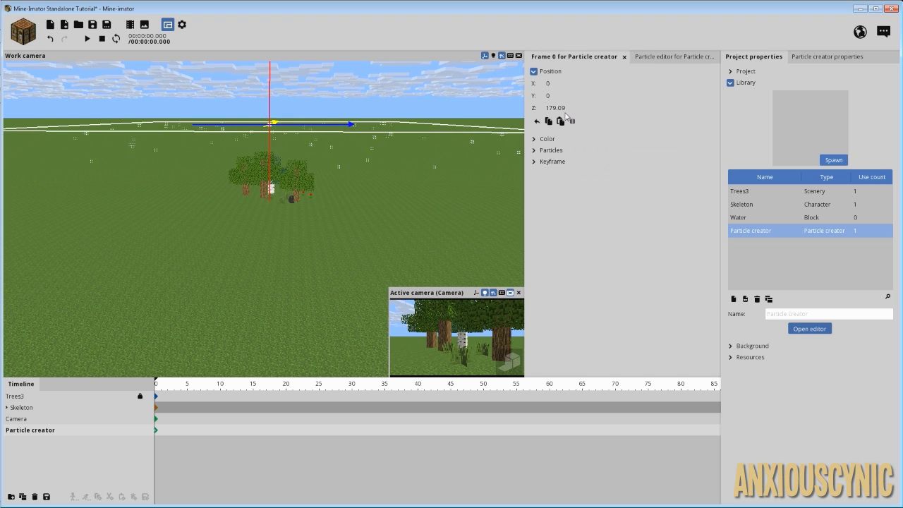
pyautogui.write('180')
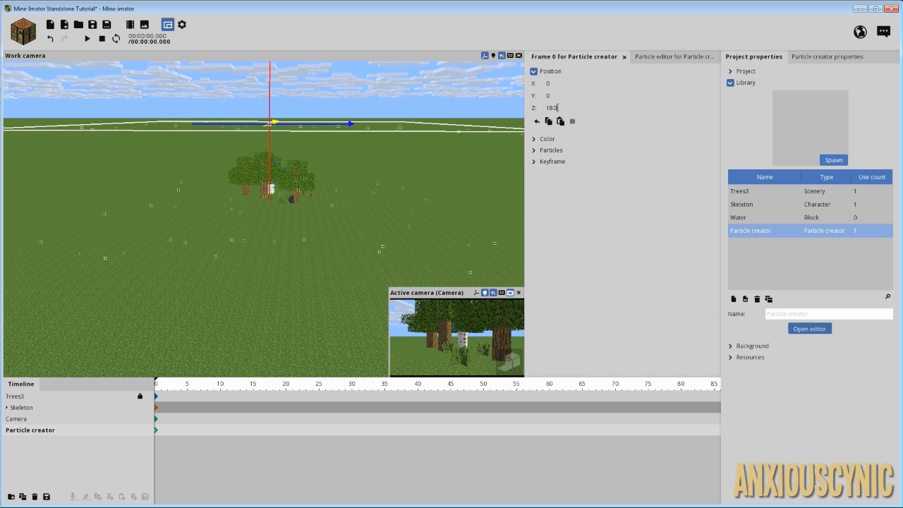
# Step: Turn off destroying particles when the animation is finished in the particle editor and check the rain around the trees
pyautogui.moveTo(391, 167); pyautogui.dragTo(392, 146)
pyautogui.scroll(5, 329, 180)
pyautogui.moveTo(327, 179)
pyautogui.mouseDown(button='right')
pyautogui.moveTo(324, 202)
pyautogui.moveTo(325, 185)
pyautogui.mouseUp(button='right')
pyautogui.moveTo(325, 185); pyautogui.dragTo(325, 178)
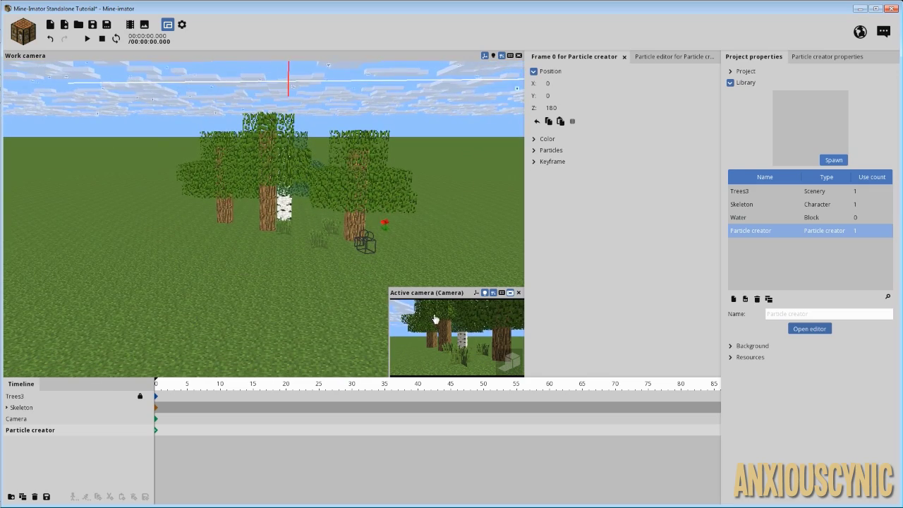
pyautogui.click(659, 58)
pyautogui.moveTo(712, 189); pyautogui.dragTo(582, 81)
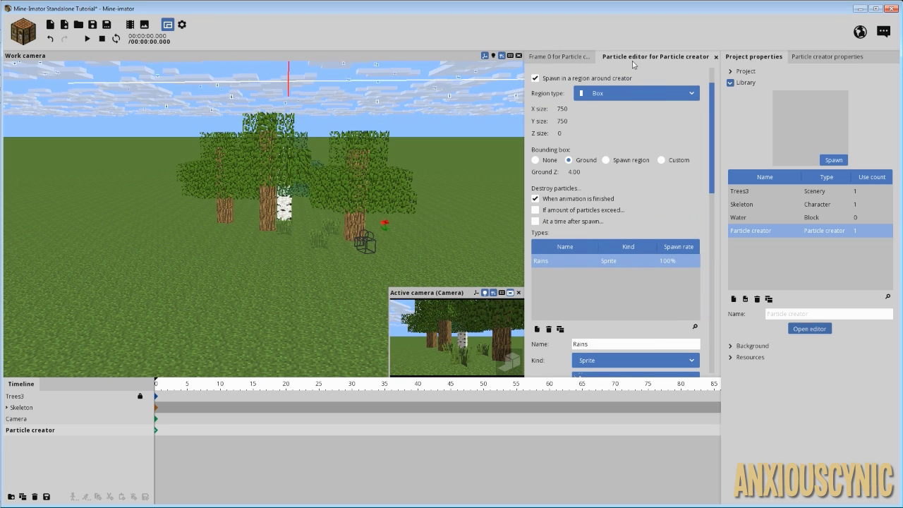
pyautogui.moveTo(712, 143); pyautogui.dragTo(715, 168)
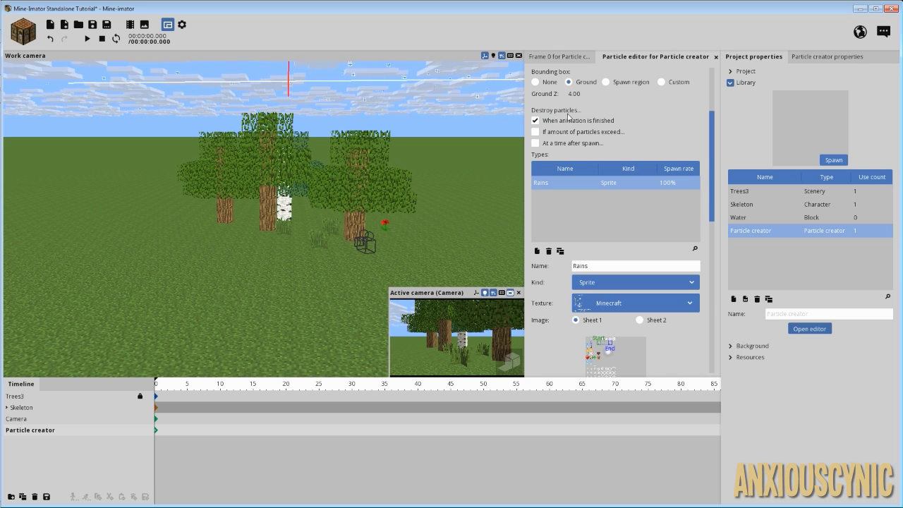
pyautogui.click(559, 124)
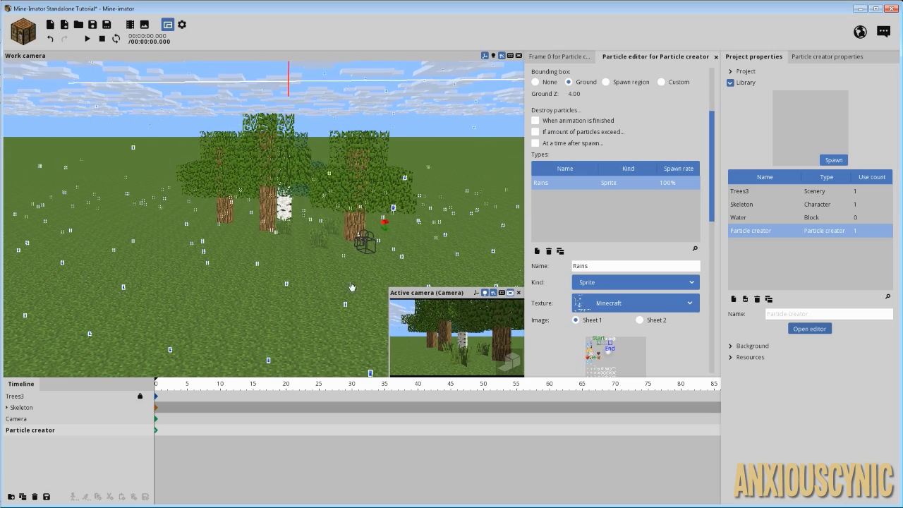
pyautogui.moveTo(341, 172); pyautogui.dragTo(299, 230, button='right')
pyautogui.moveTo(299, 230); pyautogui.dragTo(299, 198)
# Step: Try destroying particles at a time after spawn, testing 1 second and about 0.45 seconds
pyautogui.click(563, 146)
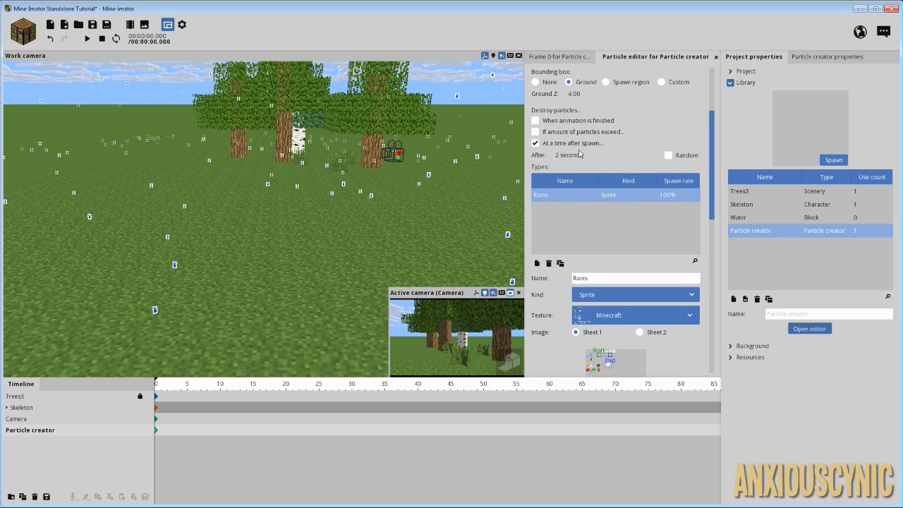
pyautogui.click(565, 155)
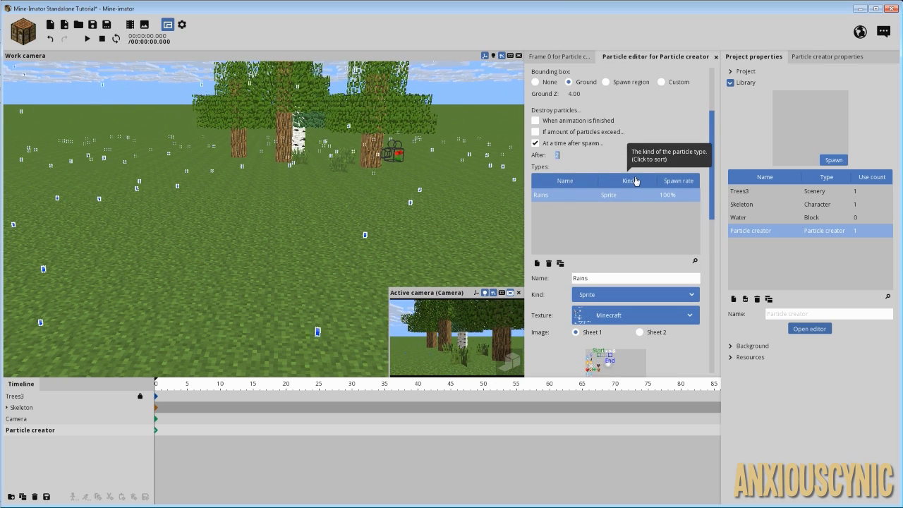
pyautogui.write('1')
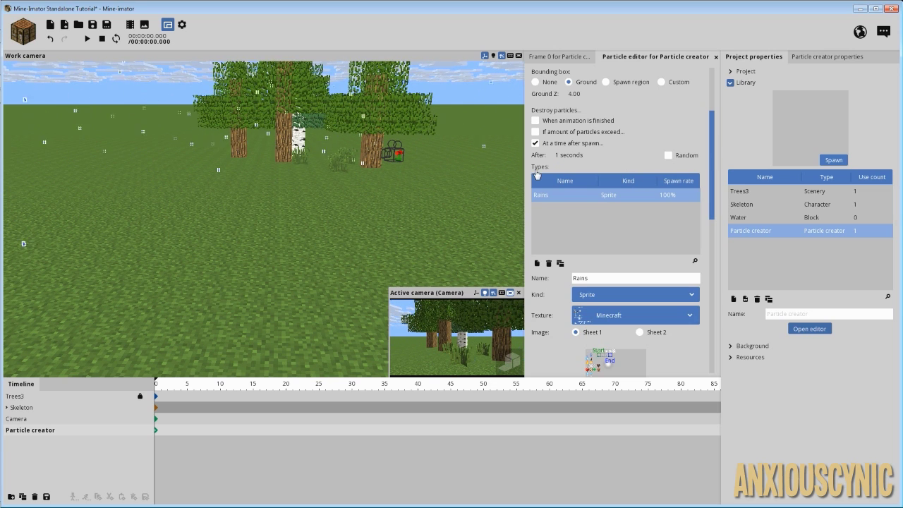
pyautogui.press('BackSpace')
pyautogui.write('05')
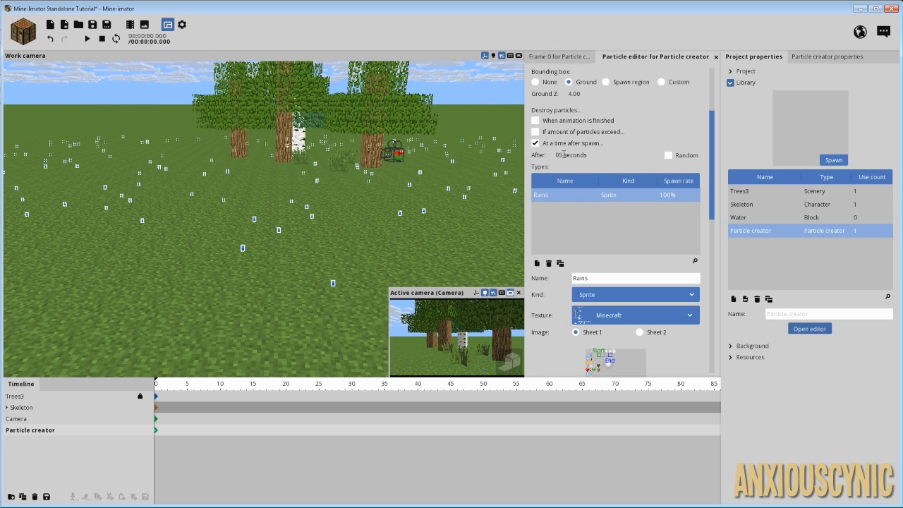
pyautogui.press('BackSpace')
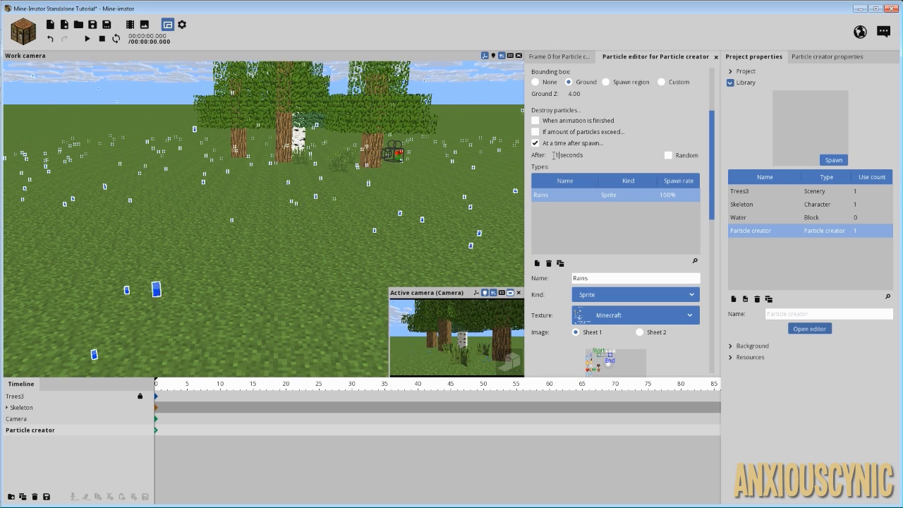
pyautogui.moveTo(555, 156); pyautogui.dragTo(552, 156)
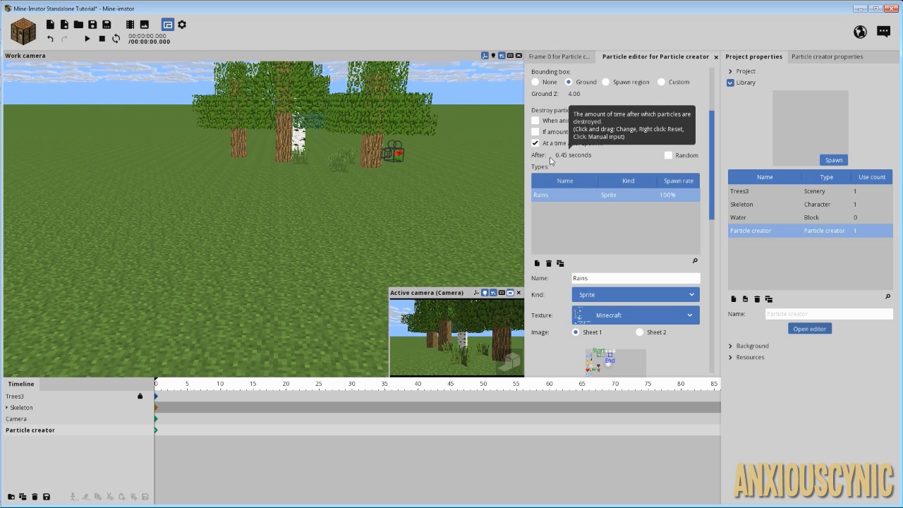
pyautogui.moveTo(565, 155); pyautogui.dragTo(566, 155)
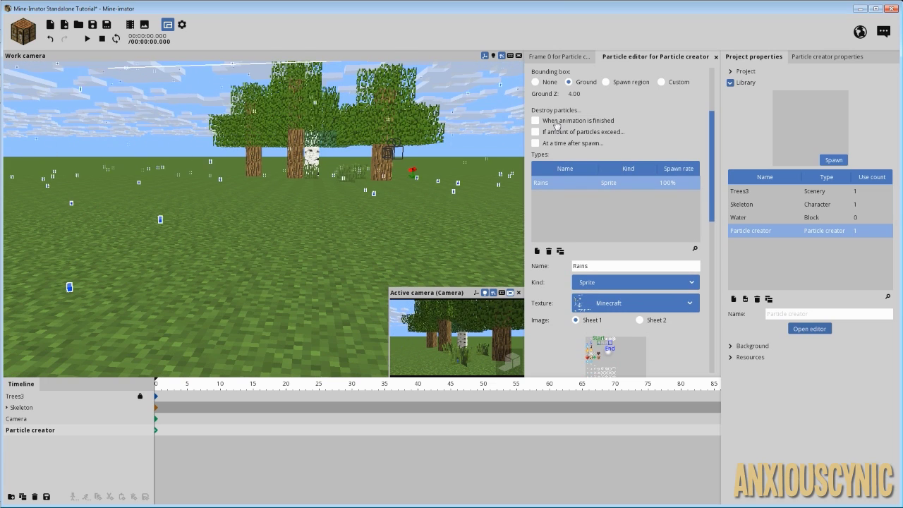
# Step: Turn destroying particles when the animation is finished back on and bring up the Rains sprite's animation settings
pyautogui.click(554, 121)
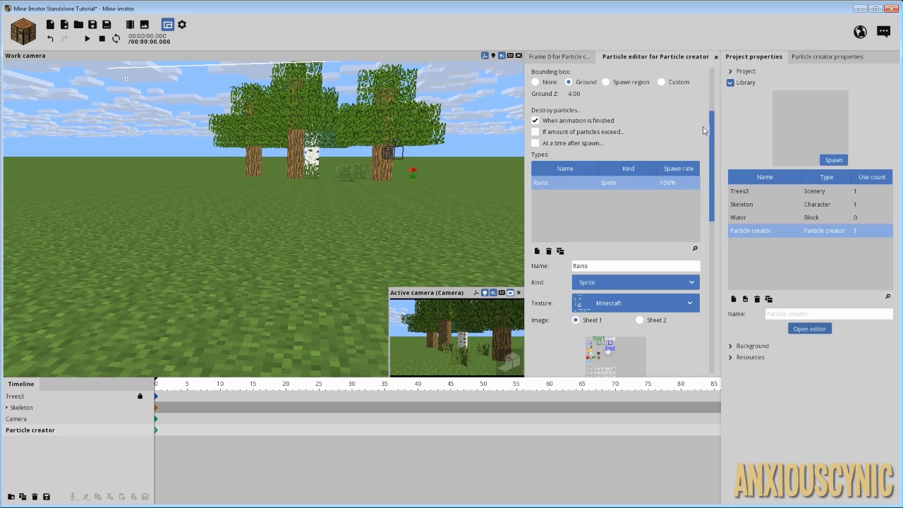
pyautogui.moveTo(711, 121); pyautogui.dragTo(713, 218)
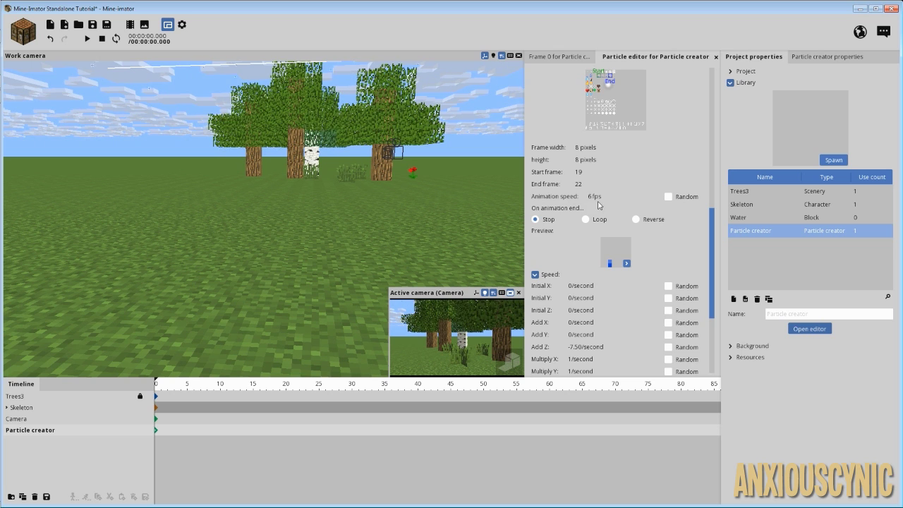
# Step: Try slower animation speeds for the Rains sprite, about 1.16 fps and 2 fps, and check the rain over the ground
pyautogui.moveTo(594, 197); pyautogui.dragTo(590, 196)
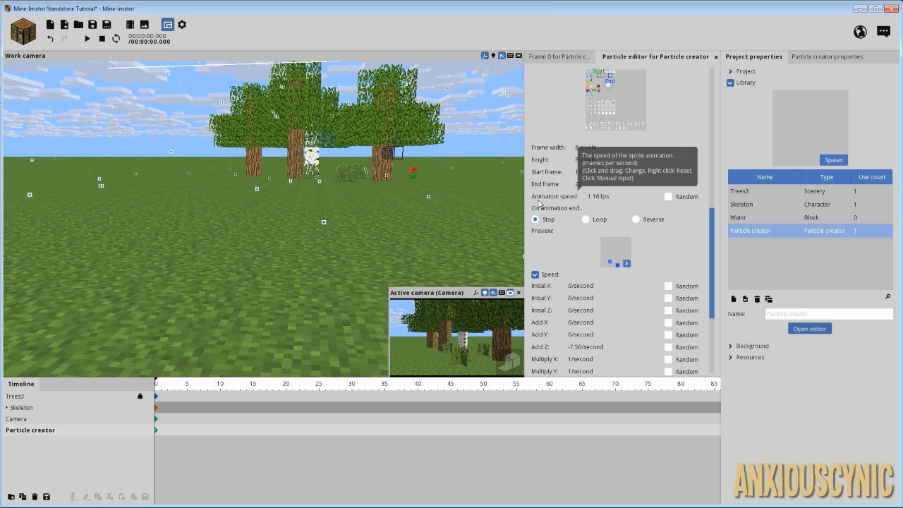
pyautogui.press('e')
pyautogui.moveTo(346, 195)
pyautogui.mouseDown(button='right')
pyautogui.moveTo(340, 189)
pyautogui.moveTo(341, 203)
pyautogui.mouseUp(button='right')
pyautogui.press('s')
pyautogui.click(599, 197)
pyautogui.write('2')
pyautogui.press('Return')
pyautogui.moveTo(333, 251); pyautogui.dragTo(332, 237)
pyautogui.moveTo(333, 252); pyautogui.dragTo(348, 166, button='right')
pyautogui.moveTo(342, 214); pyautogui.dragTo(362, 190, button='right')
# Step: Set the Rains sprite's animation speed to about 3.16 fps, viewing the splashes around the trees
pyautogui.moveTo(595, 200); pyautogui.dragTo(594, 197)
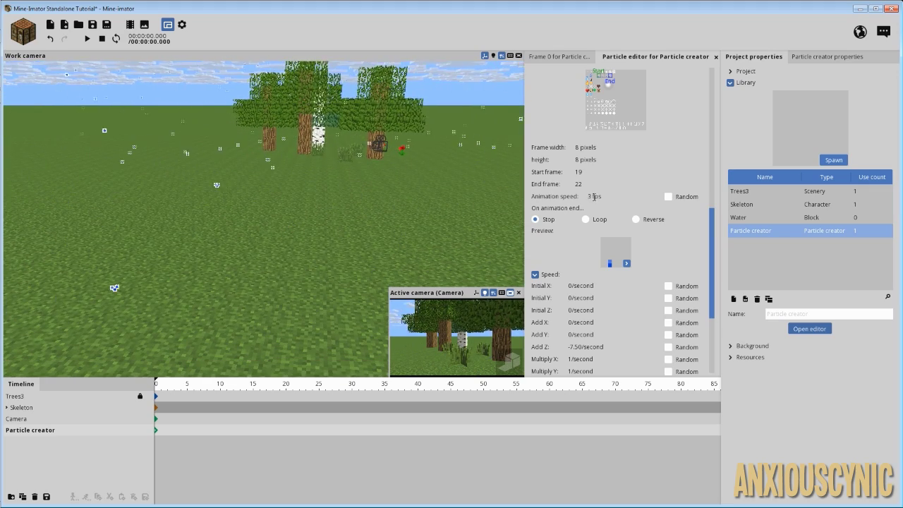
pyautogui.moveTo(342, 190)
pyautogui.mouseDown(button='right')
pyautogui.moveTo(358, 138)
pyautogui.moveTo(338, 180)
pyautogui.mouseUp(button='right')
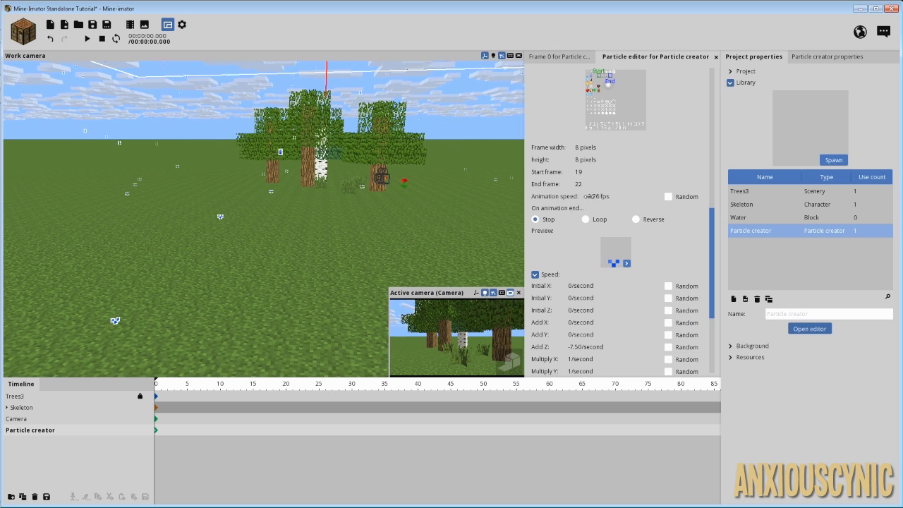
pyautogui.moveTo(582, 196); pyautogui.dragTo(581, 200)
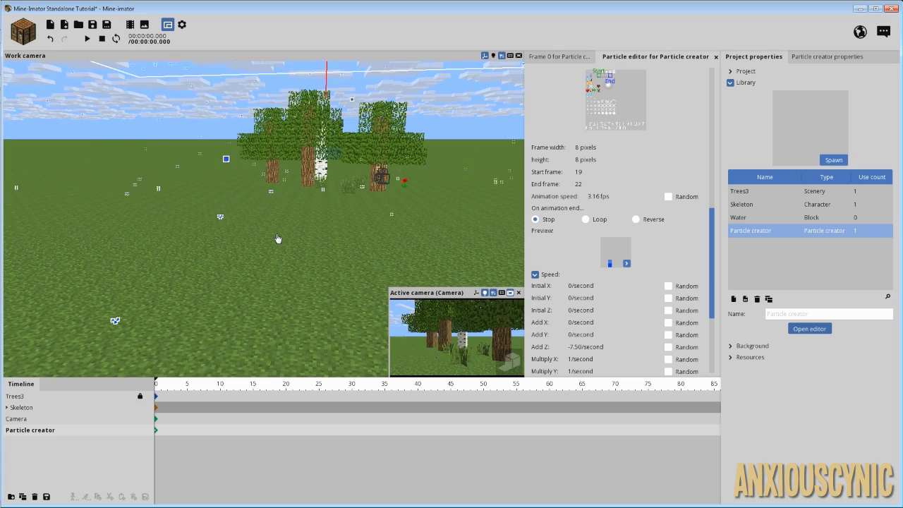
pyautogui.moveTo(278, 239); pyautogui.dragTo(276, 212, button='right')
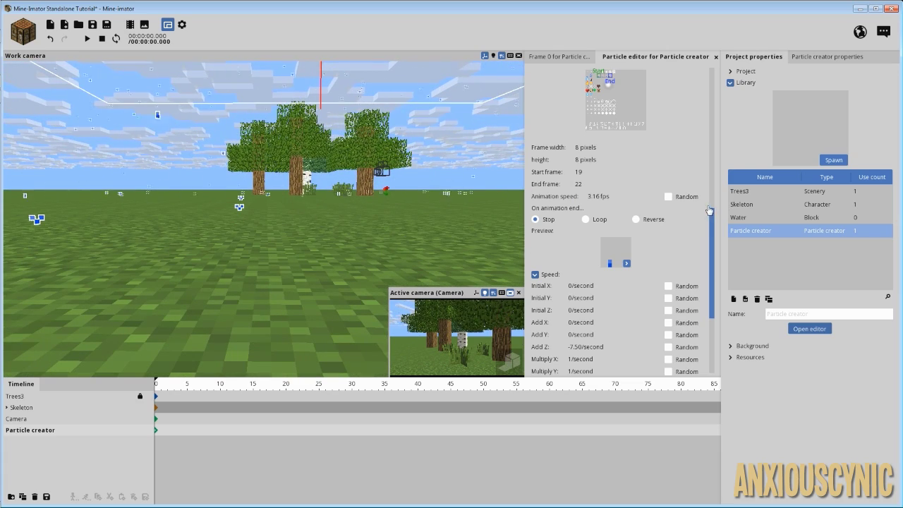
# Step: Go back to the particle editor's spawn settings, view the rain from farther away and save the project
pyautogui.scroll(10, 708, 203)
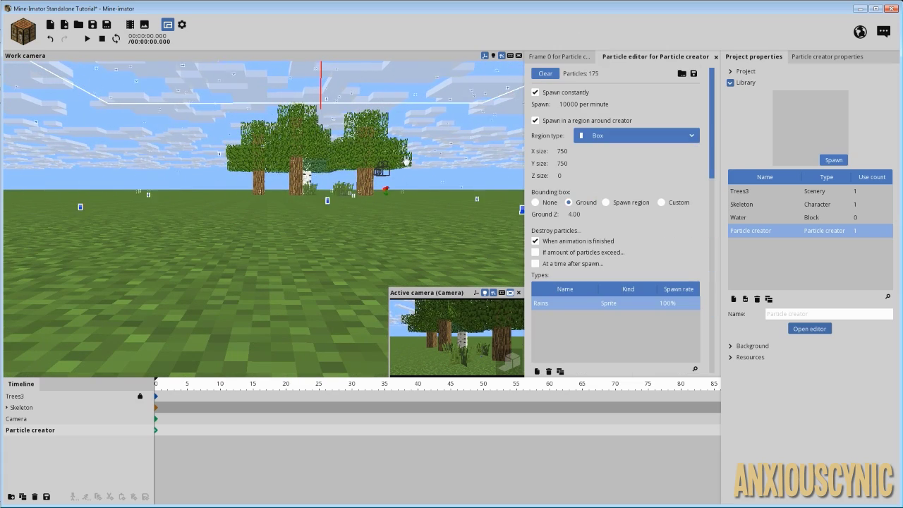
pyautogui.moveTo(407, 160); pyautogui.dragTo(408, 192)
pyautogui.scroll(-3, 378, 162)
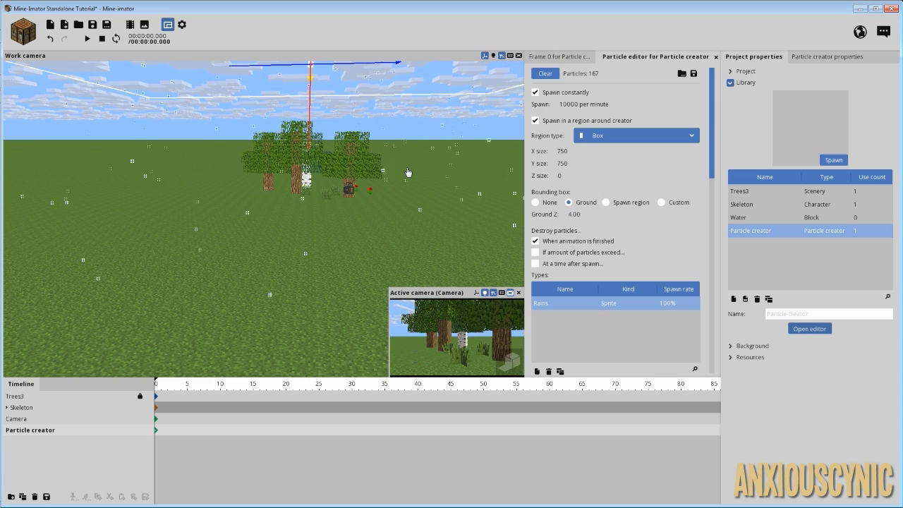
pyautogui.hotkey('ctrl', 's')
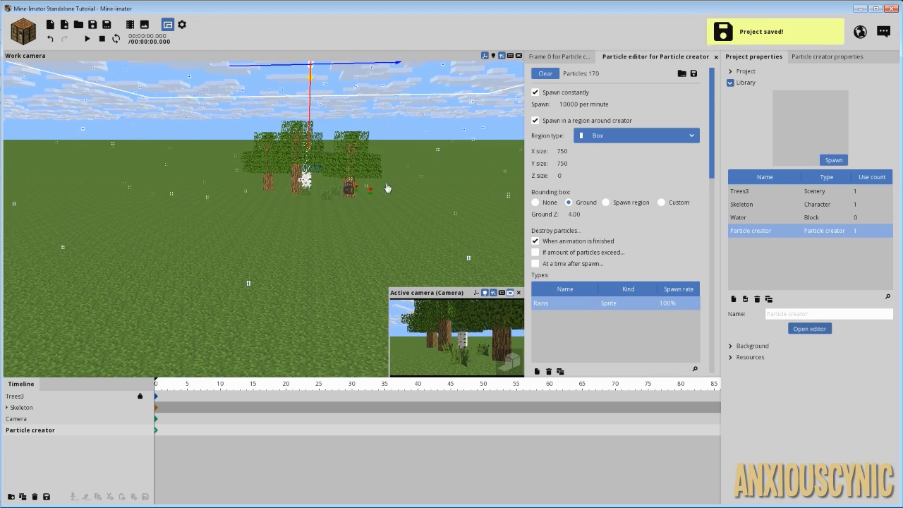
pyautogui.moveTo(345, 185); pyautogui.dragTo(359, 162, button='right')
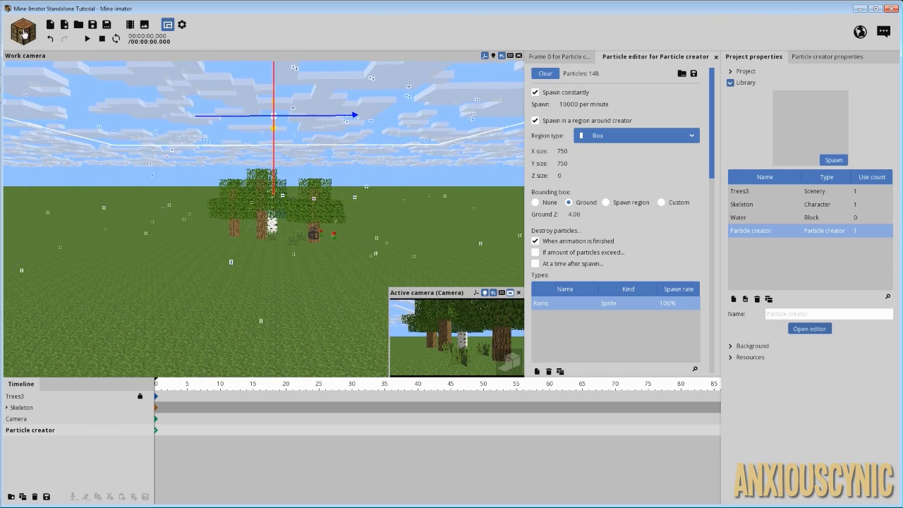
# Step: Create a second particle creator from the Rain preset
pyautogui.click(23, 32)
pyautogui.click(69, 105)
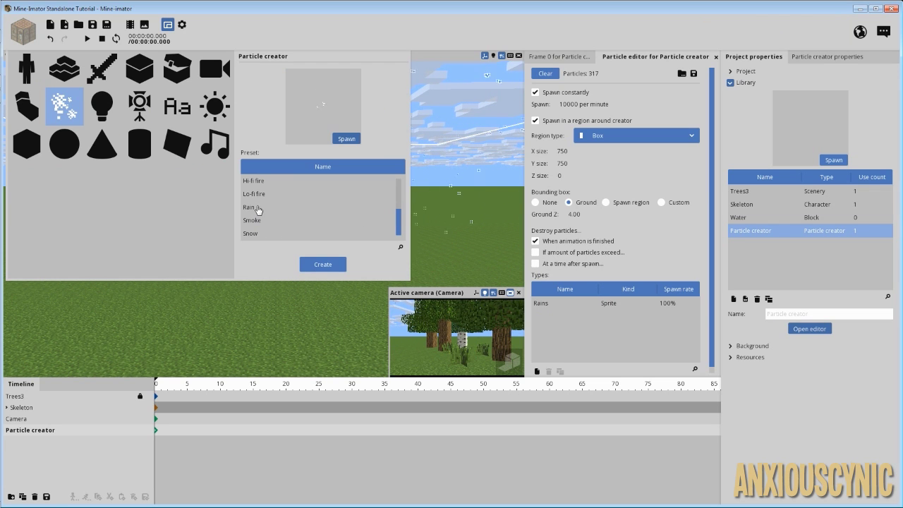
pyautogui.click(258, 207)
pyautogui.click(324, 265)
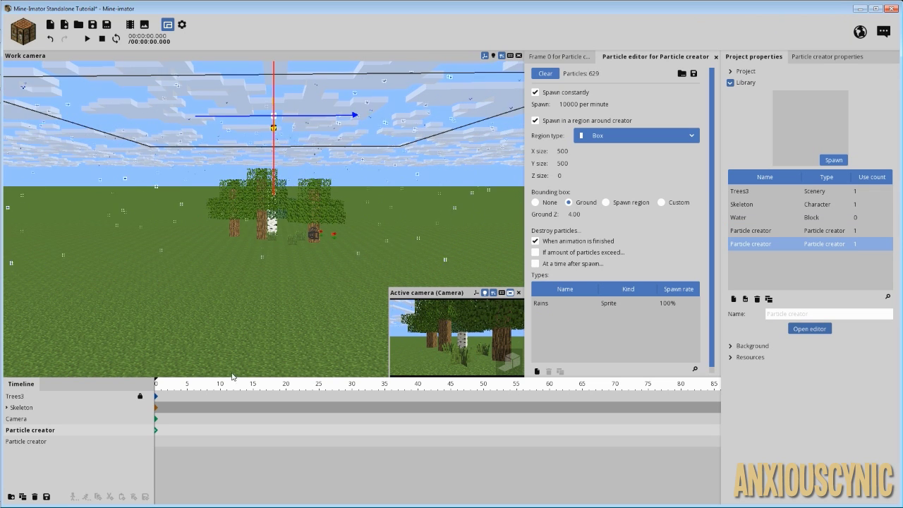
# Step: Reset the new particle creator's Z position to 0 and examine its particles at ground level
pyautogui.click(43, 440)
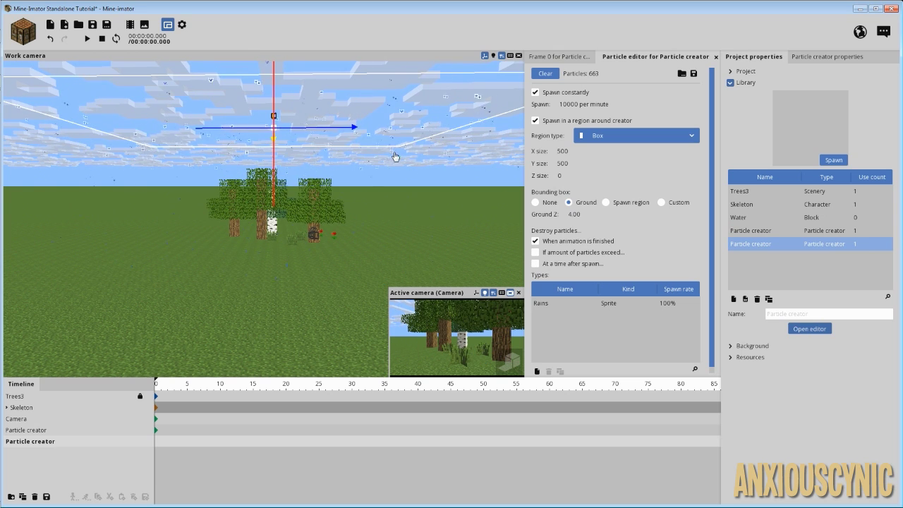
pyautogui.click(568, 56)
pyautogui.rightClick(555, 107)
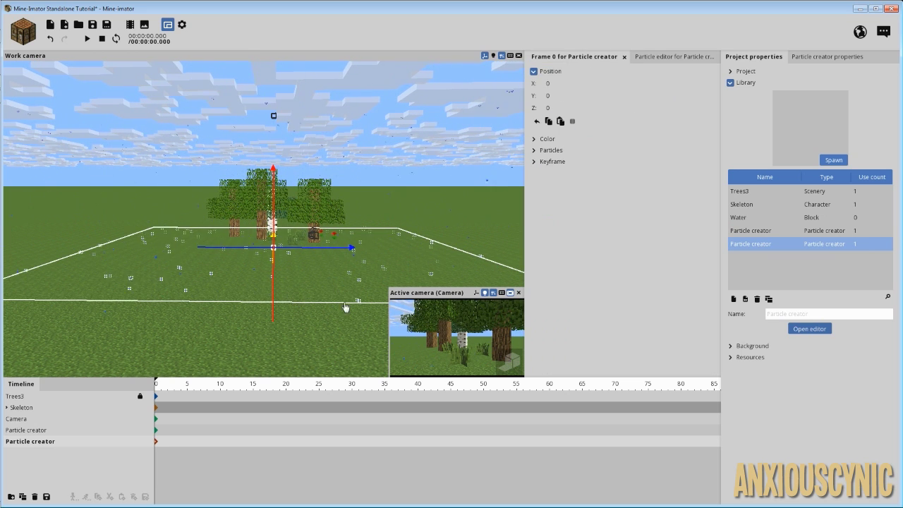
pyautogui.scroll(3, 328, 286)
pyautogui.scroll(3, 338, 277)
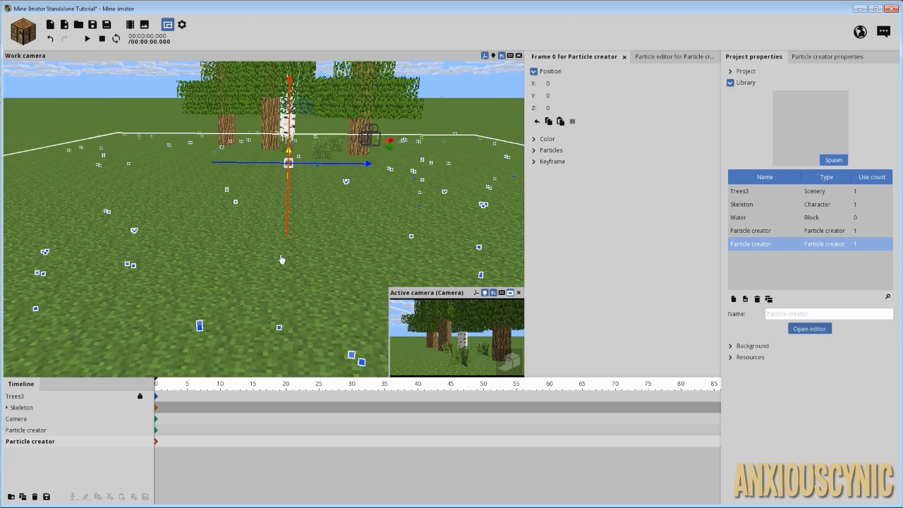
pyautogui.moveTo(296, 289); pyautogui.dragTo(306, 251)
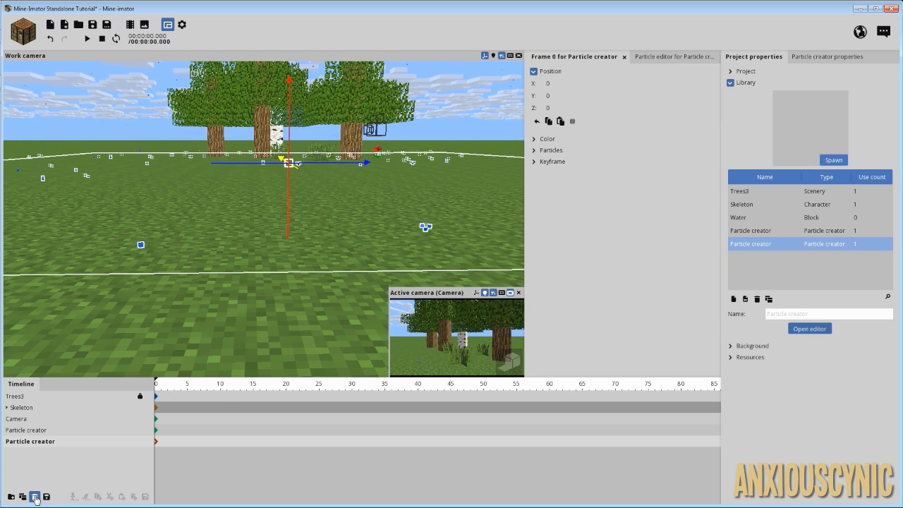
# Step: Delete the second particle creator from both the timeline and the library
pyautogui.click(34, 496)
pyautogui.click(757, 299)
pyautogui.press('e')
pyautogui.moveTo(521, 232); pyautogui.dragTo(515, 218, button='right')
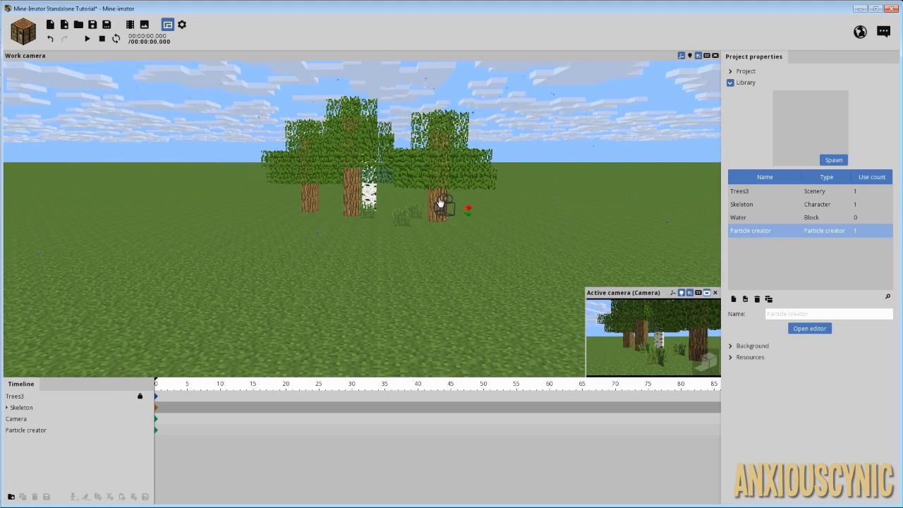